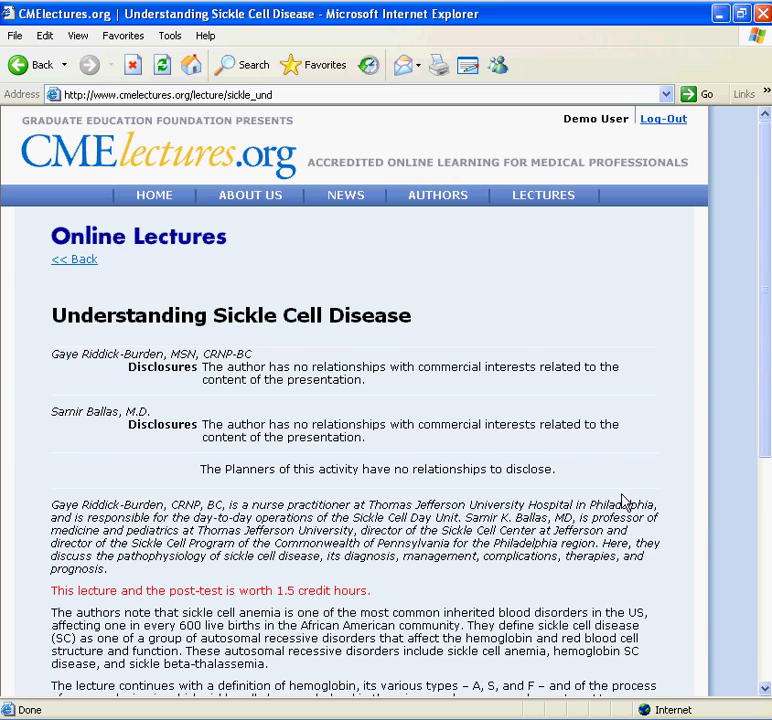
Step: Open the Understanding Sickle Cell Disease seminar with View Seminar at the bottom of the lecture page
scroll(622, 500, down, 5)
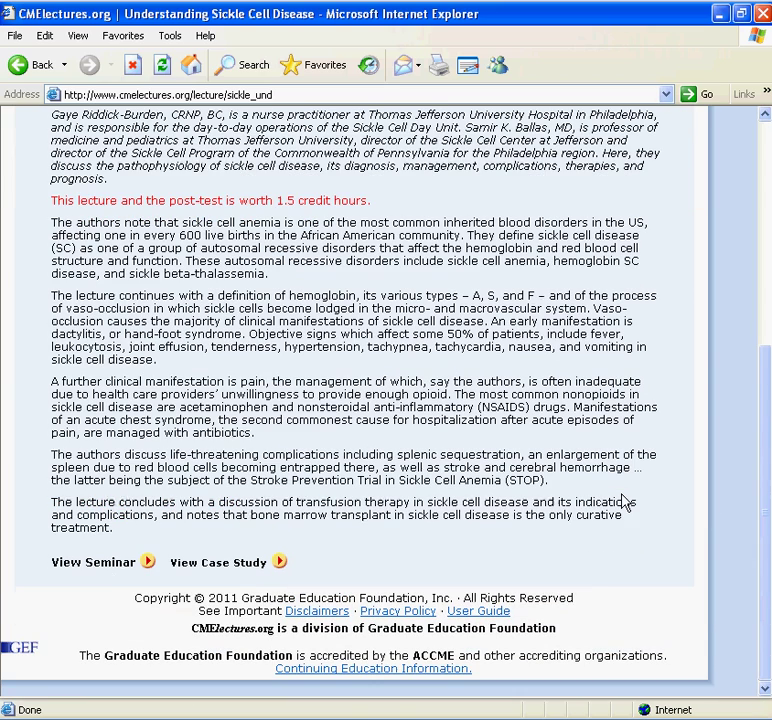
click(129, 566)
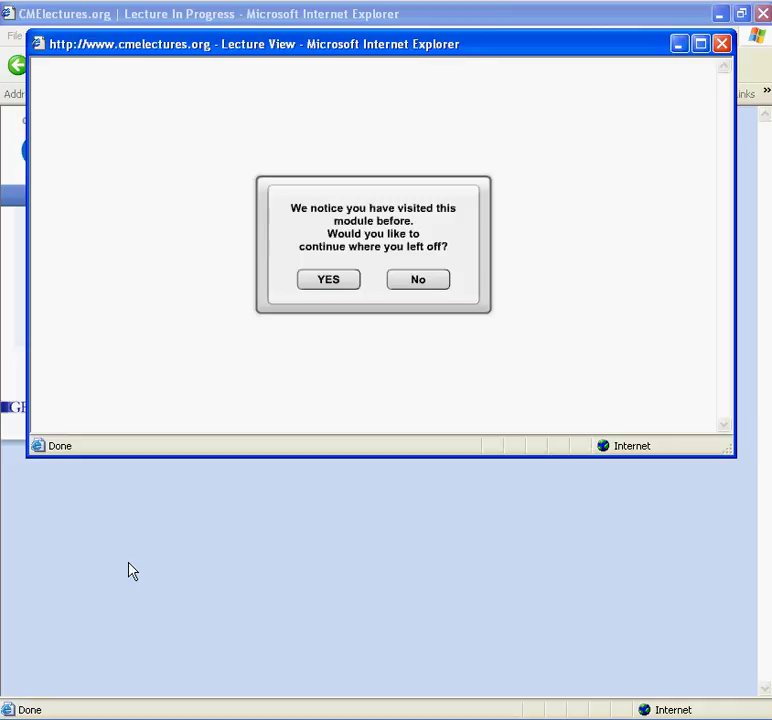
Step: Start the module fresh, continue past the audio test, and skip the navigation instructions
click(417, 280)
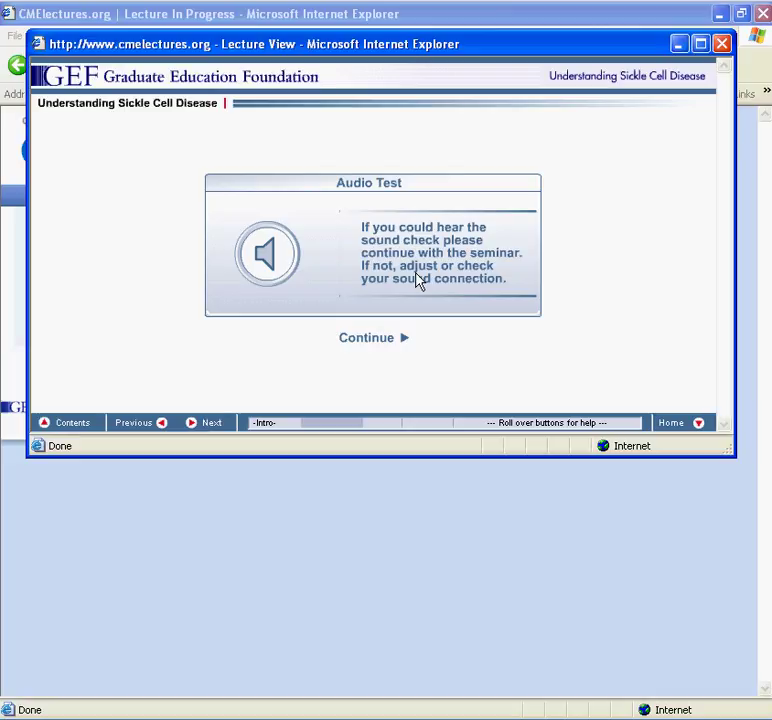
click(401, 340)
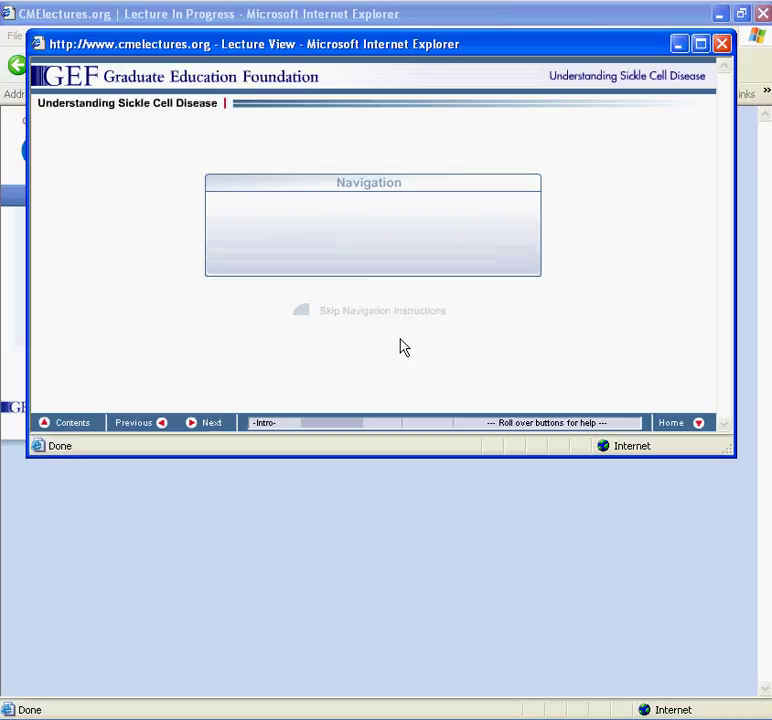
click(386, 316)
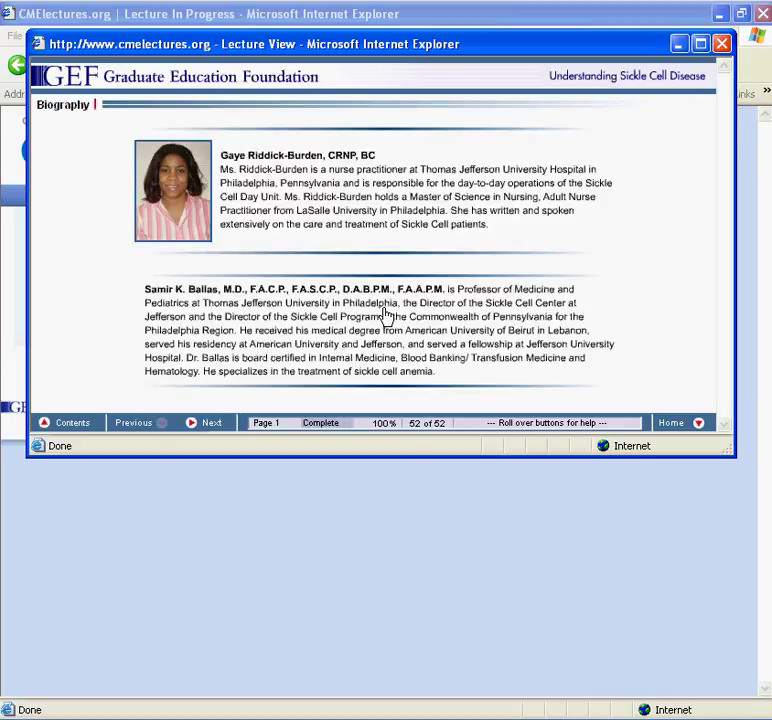
Step: Step forward through Objectives, Outline and Introduction to Hemoglobin, then back two slides to Introduction Part 1
click(212, 424)
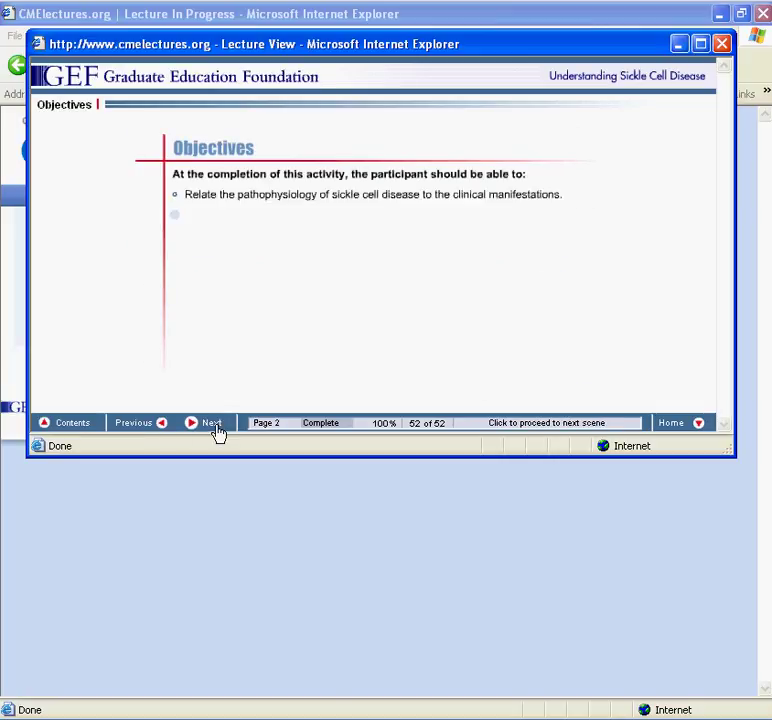
click(216, 426)
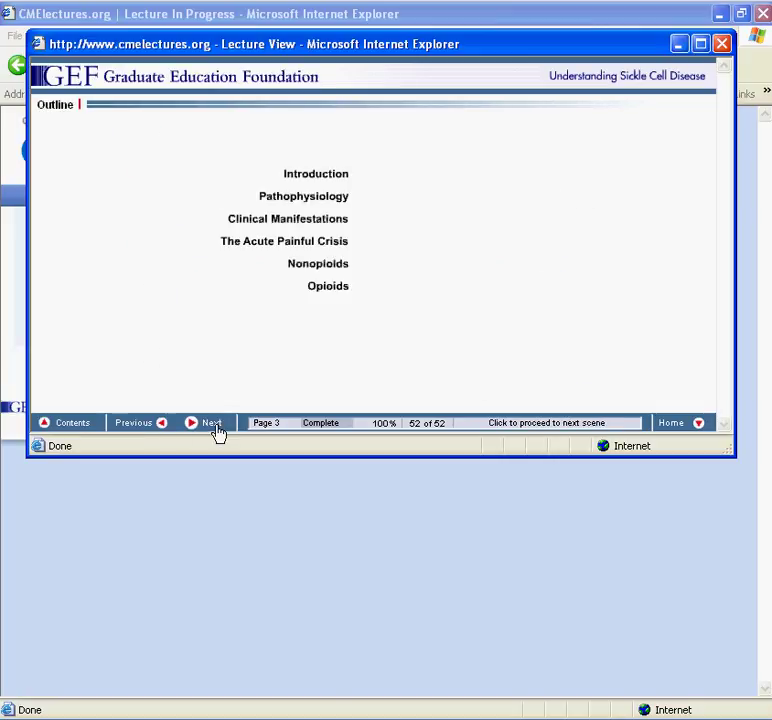
click(216, 428)
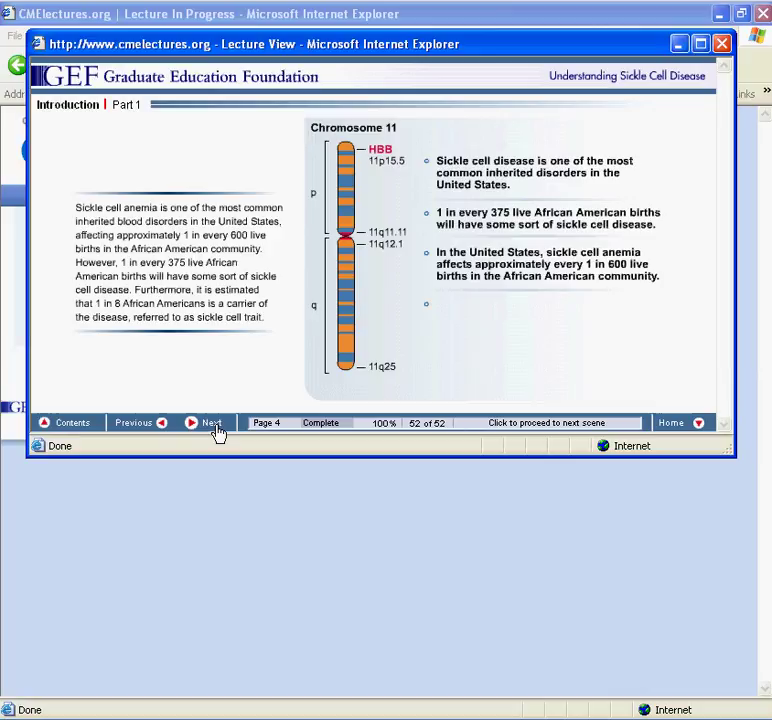
click(216, 428)
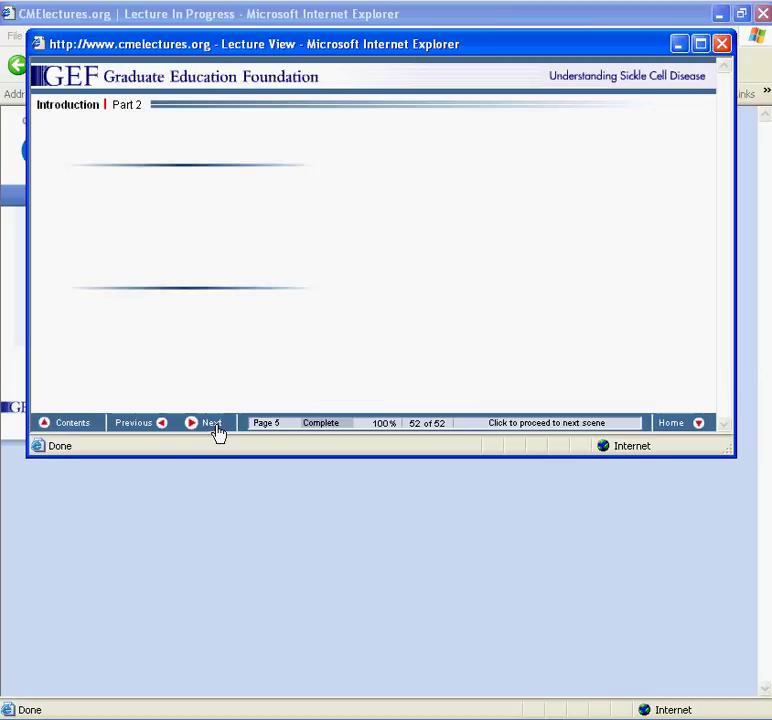
click(216, 428)
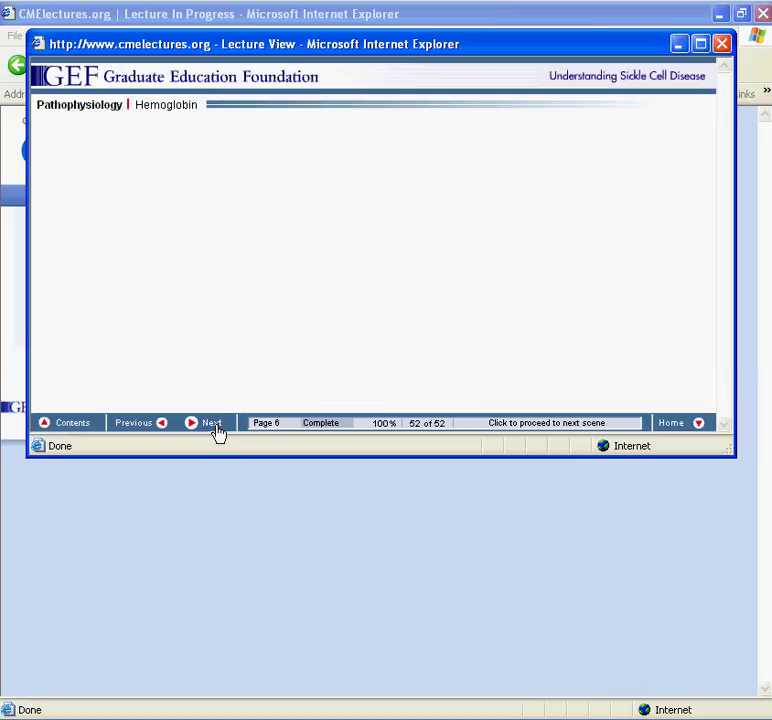
click(158, 426)
click(158, 426)
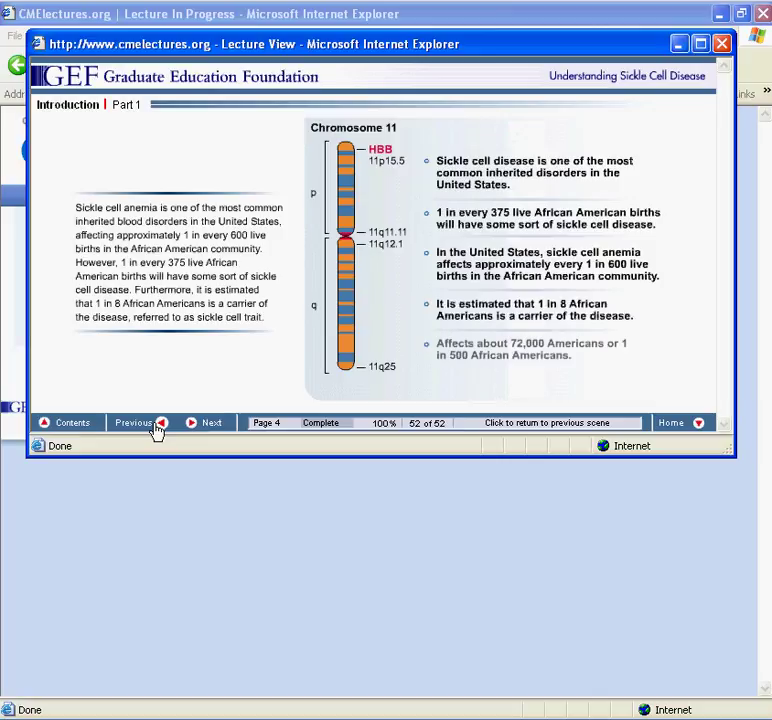
Step: Jump to the Precipitating Factors slide from the seminar contents
click(81, 426)
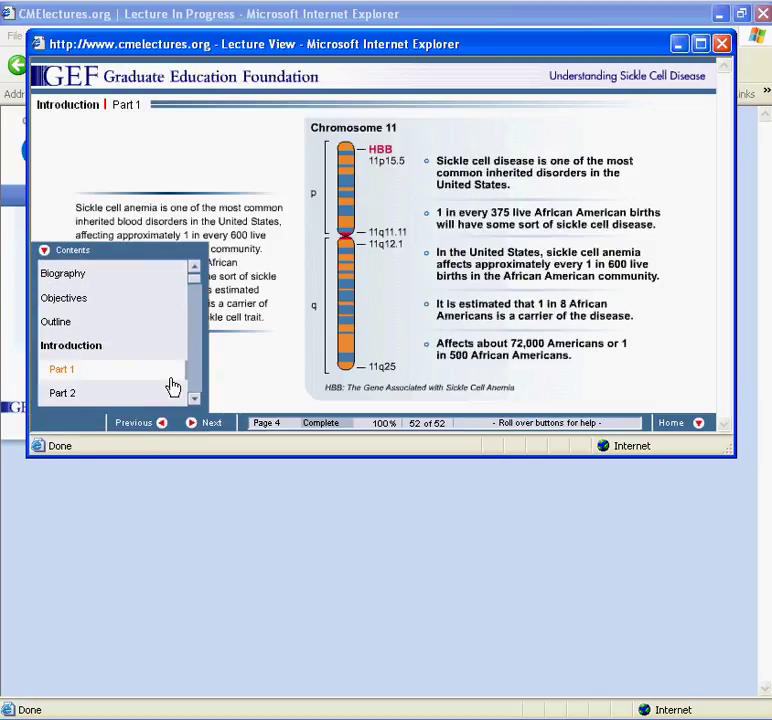
drag(196, 284, 195, 309)
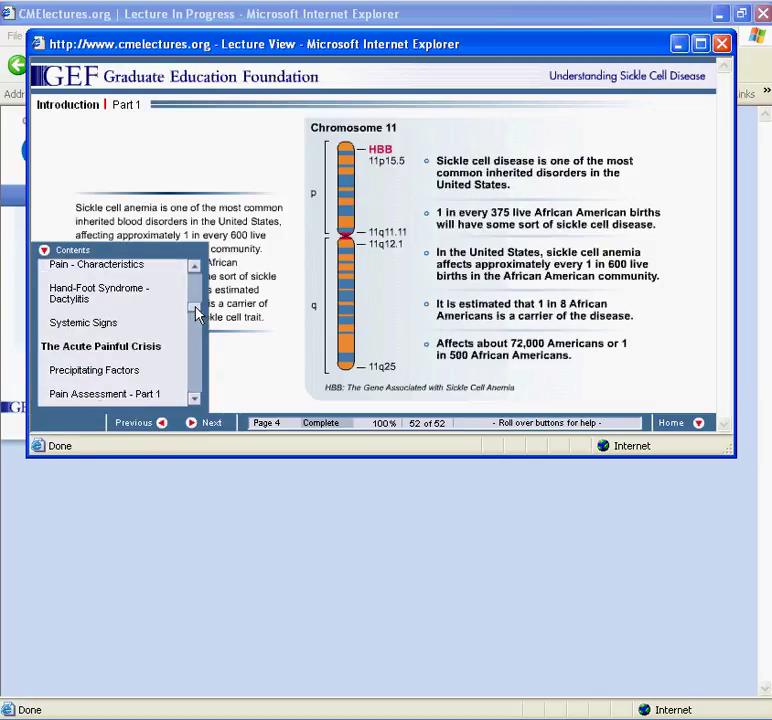
click(150, 370)
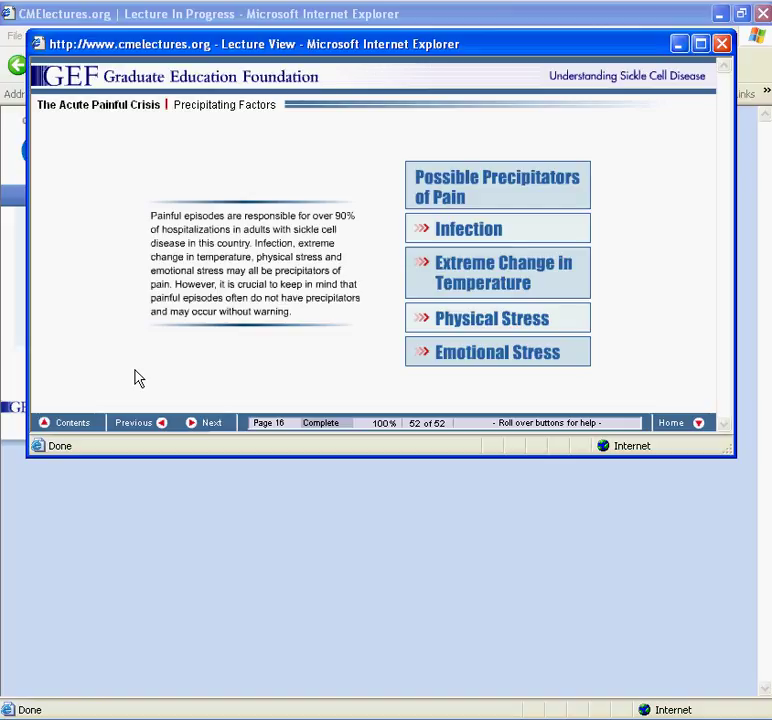
Step: Jump to References / Preferred Reading List via contents, then advance to the End of Seminar page
click(57, 424)
drag(199, 312, 203, 393)
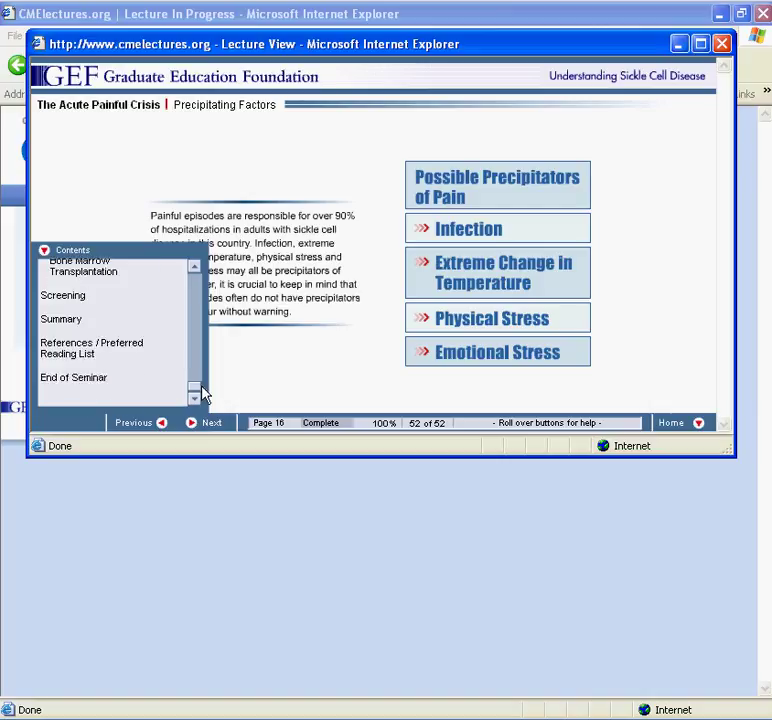
click(142, 350)
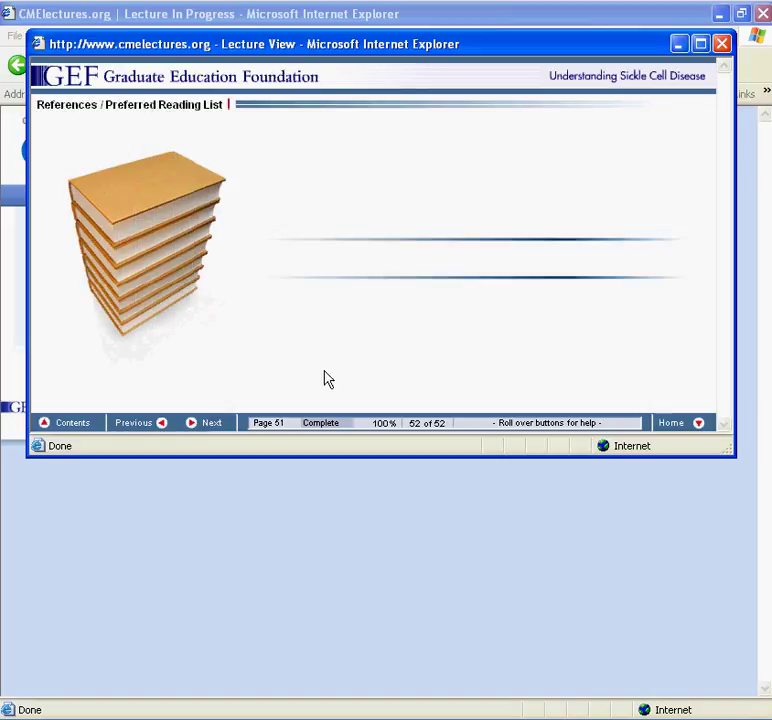
click(222, 426)
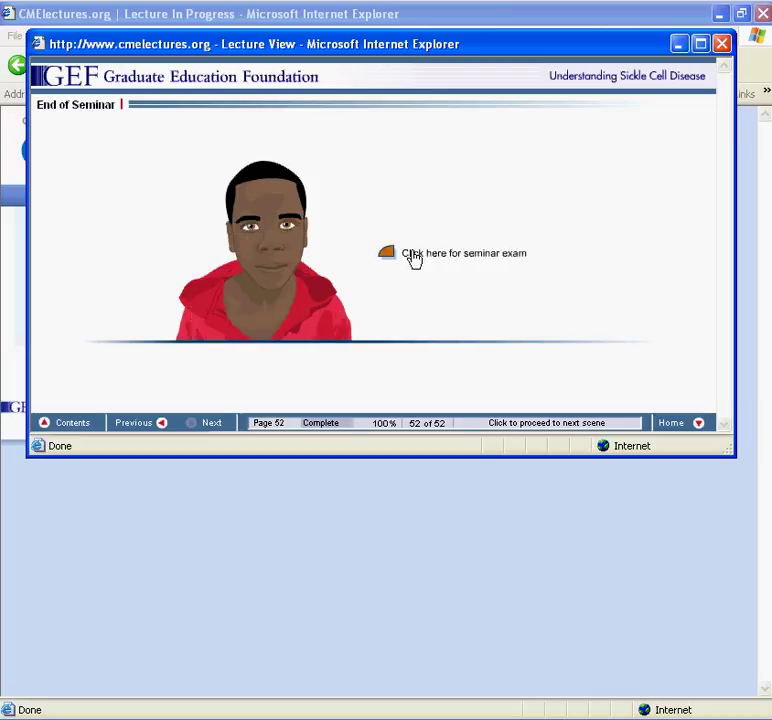
Step: Launch the seminar exam and begin it at Question 1 of 15
click(414, 256)
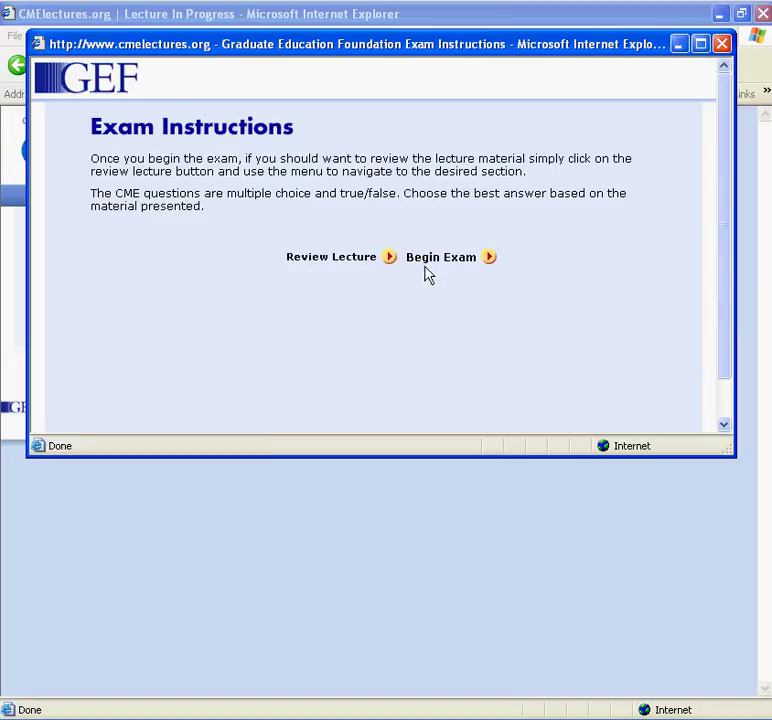
click(436, 262)
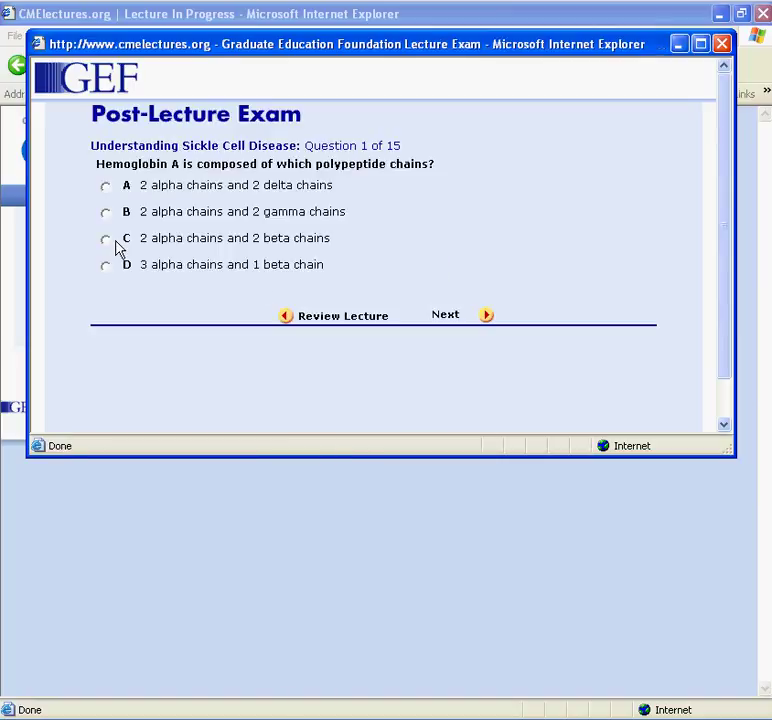
Step: Advance through the questions, answer C on Hb F levels for question 15, and grade the exam
click(446, 315)
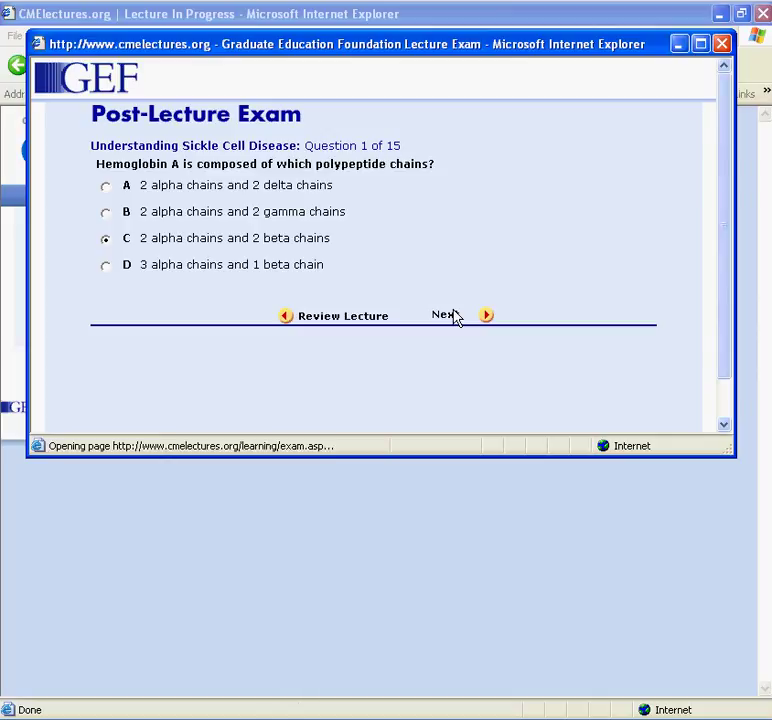
click(445, 315)
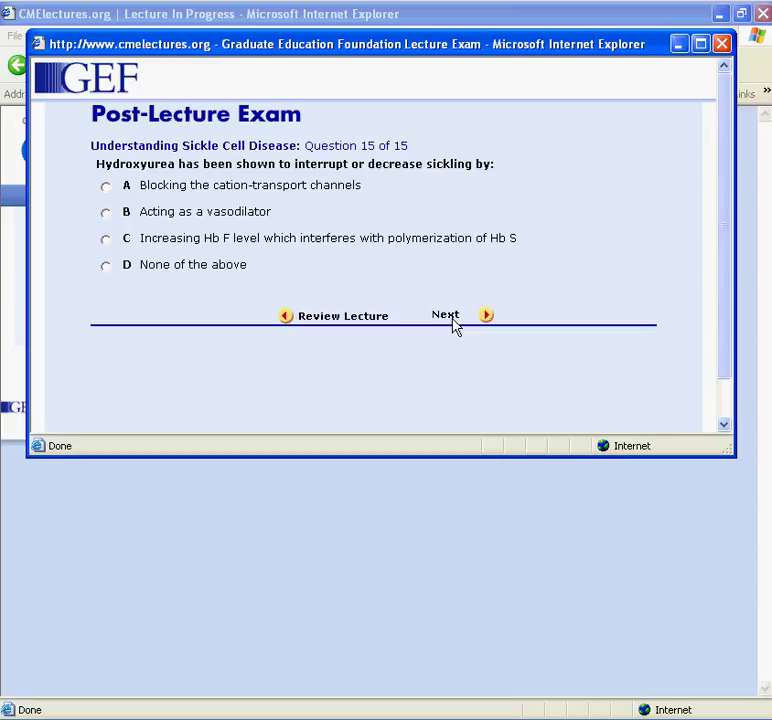
click(124, 241)
click(445, 315)
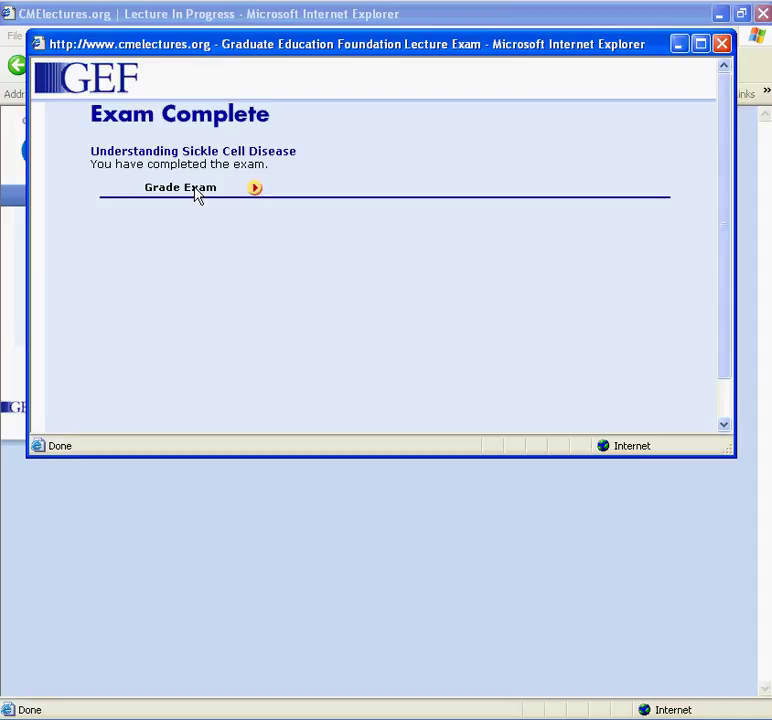
click(197, 193)
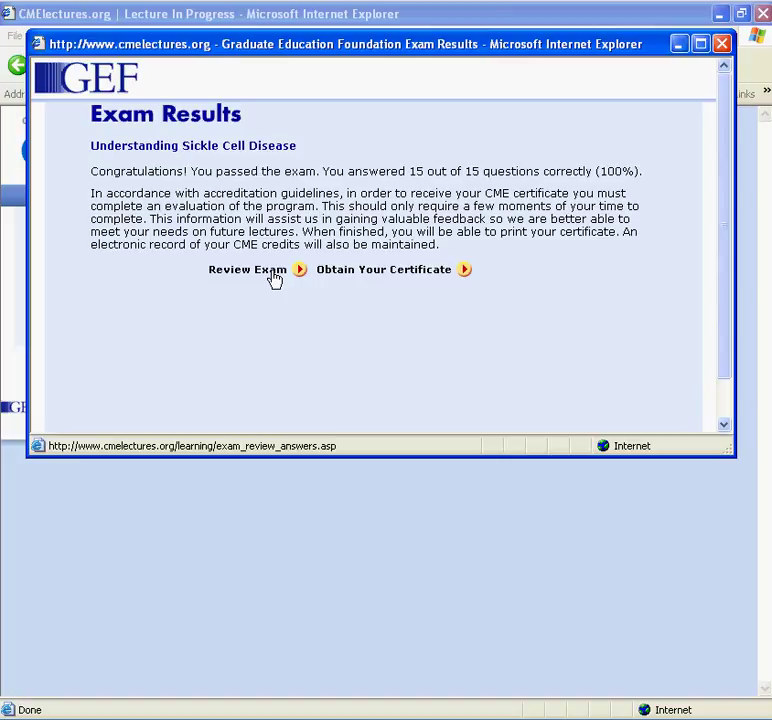
Step: Answer the first evaluation questions: patient-related topic, met expectations, estimated time, exam tested material adequately
click(398, 279)
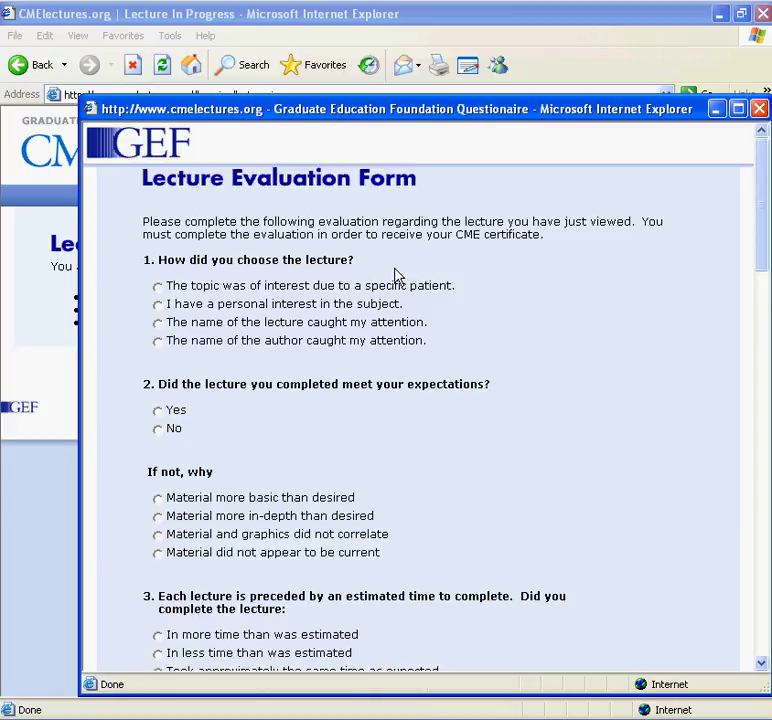
click(225, 289)
click(176, 411)
scroll(177, 513, down, 3)
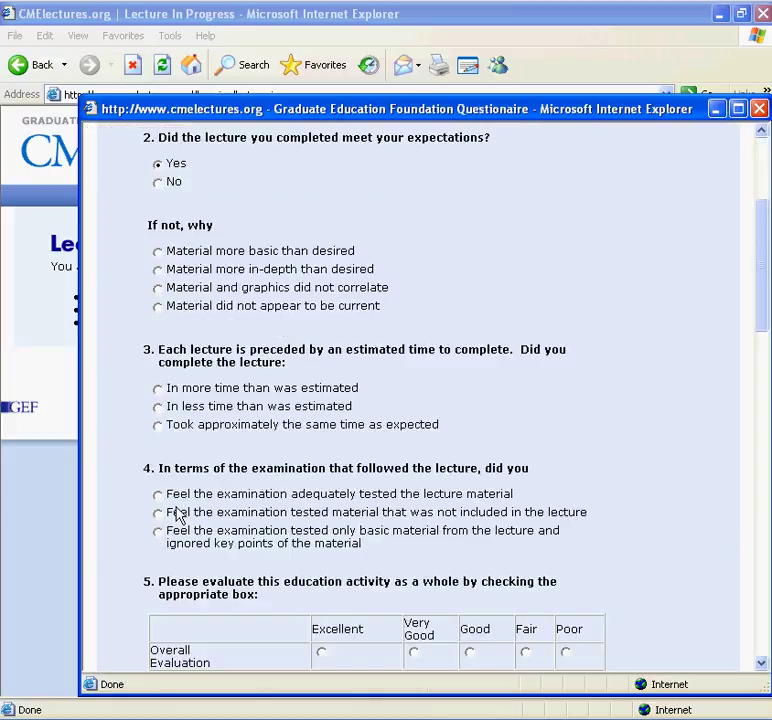
click(183, 425)
click(184, 493)
Step: Rate overall, content usefulness, program quality and audio visuals Excellent, and confirm objectives were met
scroll(308, 500, down, 3)
click(321, 405)
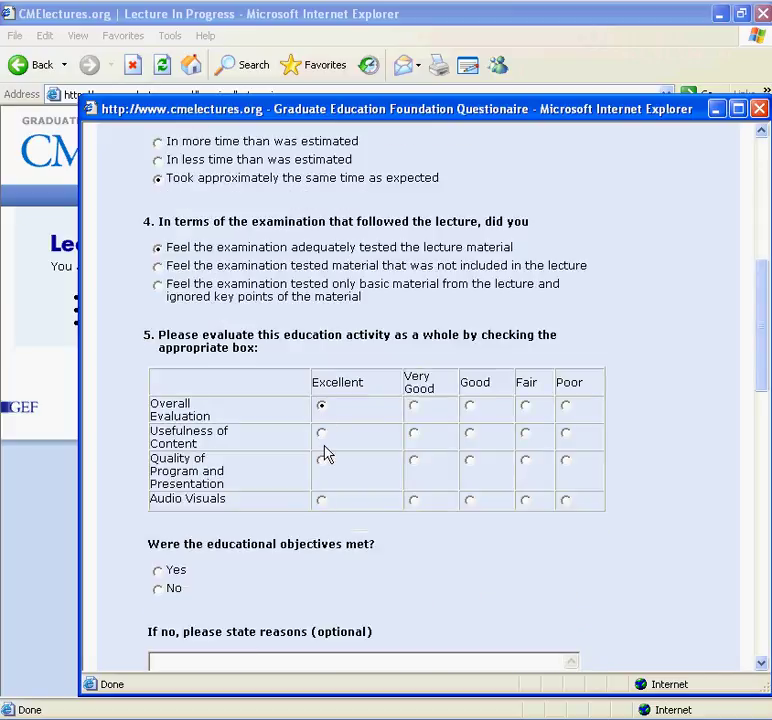
click(321, 432)
click(321, 460)
click(321, 500)
click(184, 573)
Step: Mark no commercial bias, practice influenced for assessment, testing, treatment and follow-up, then submit the form
scroll(192, 568, down, 4)
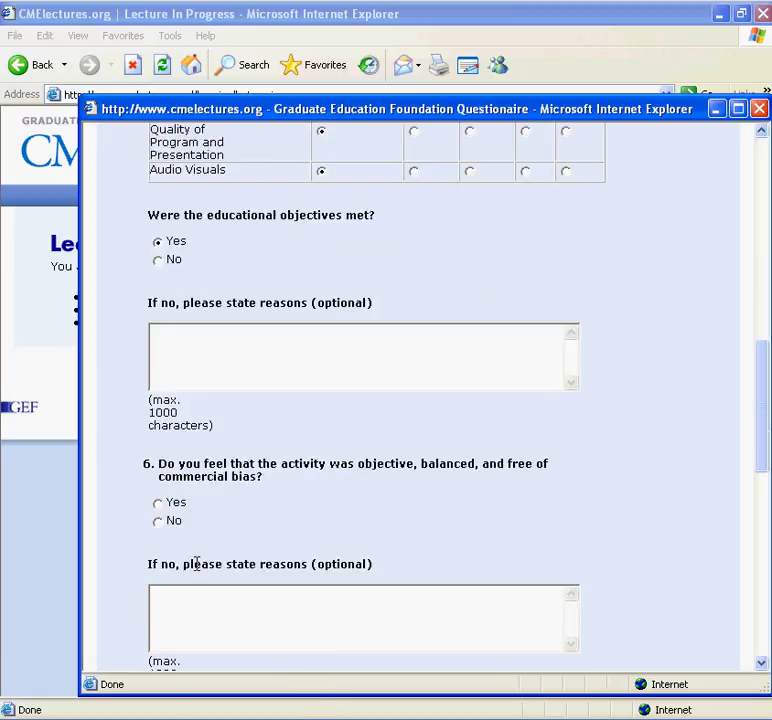
click(177, 507)
scroll(233, 488, down, 4)
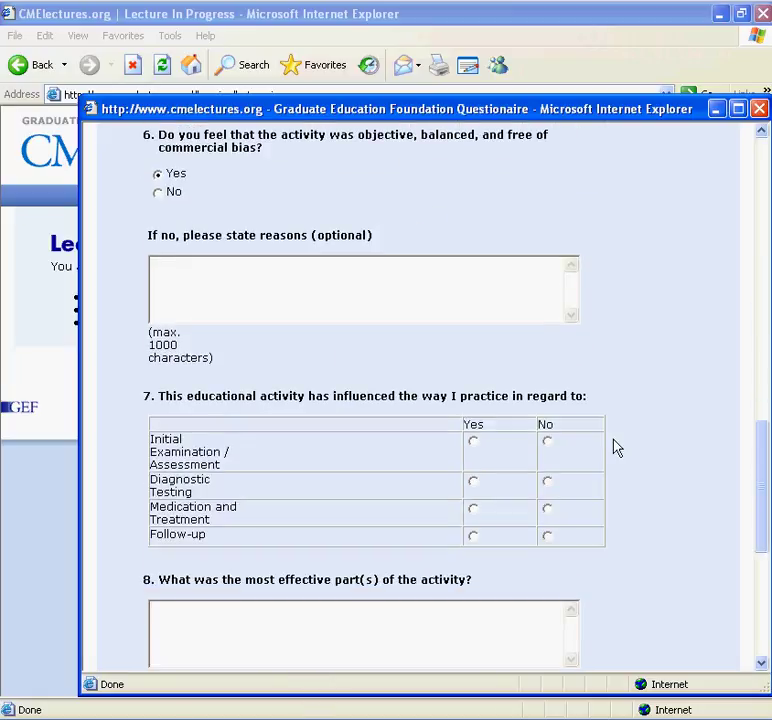
click(473, 441)
click(475, 483)
click(475, 511)
click(473, 537)
scroll(494, 534, down, 5)
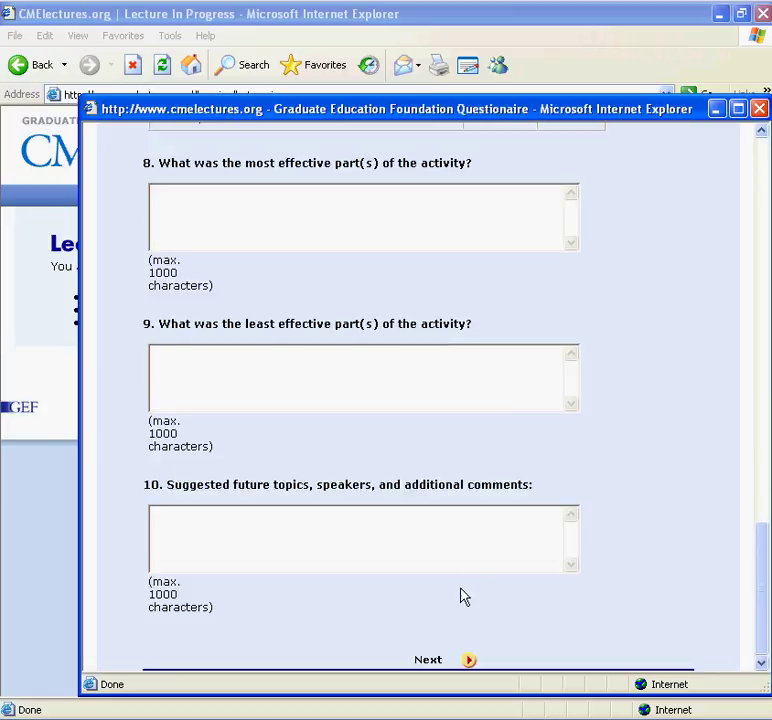
click(437, 662)
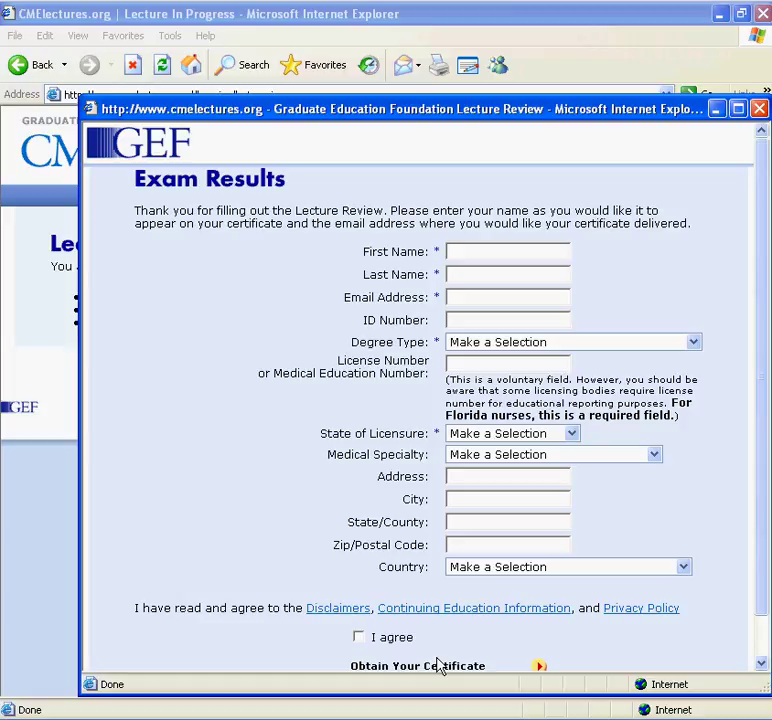
Step: Enter the participant's first name, last name and e-mail address on the certificate form
click(471, 251)
key(Tab)
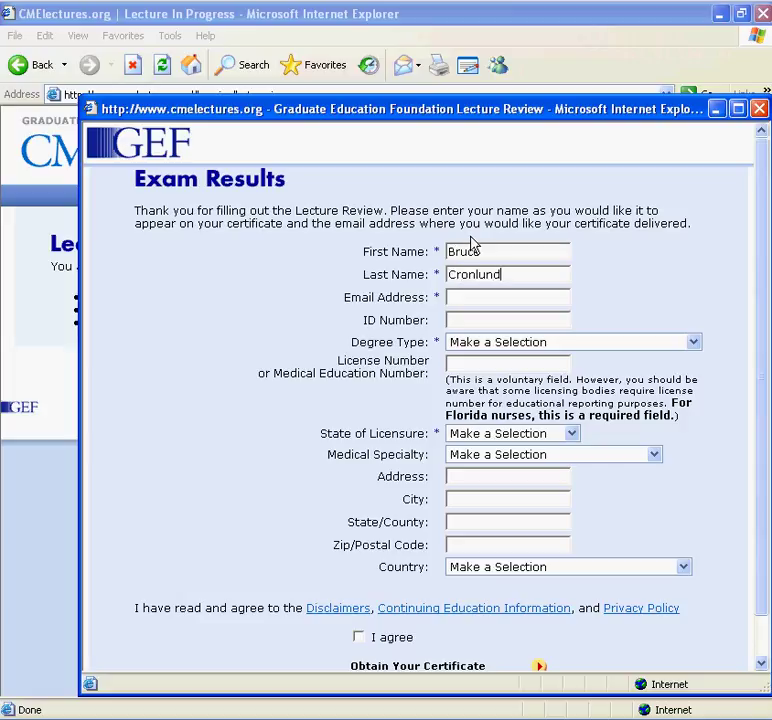
key(Tab)
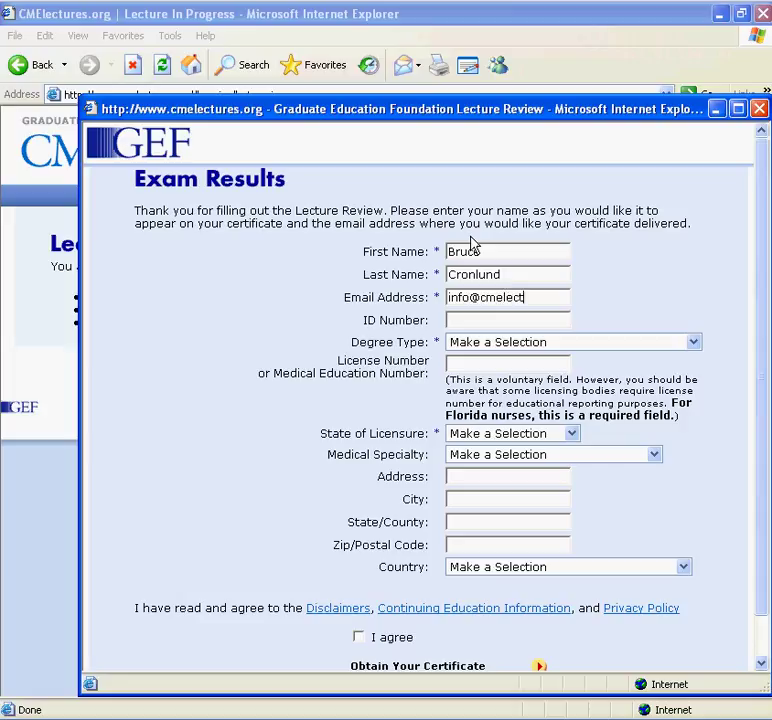
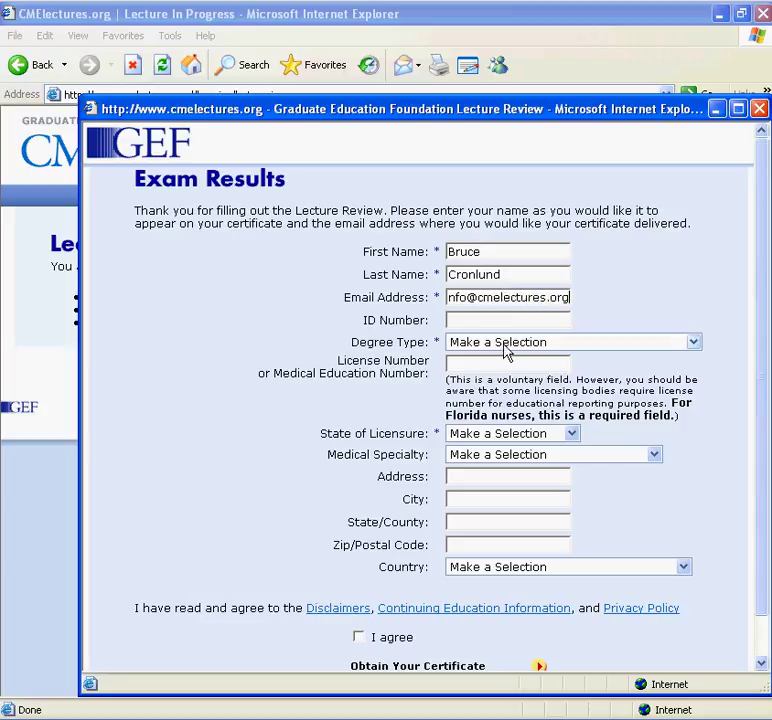
Step: Choose MD - Doctor of Medicine degree and New Jersey licensure, and agree to the terms
click(505, 346)
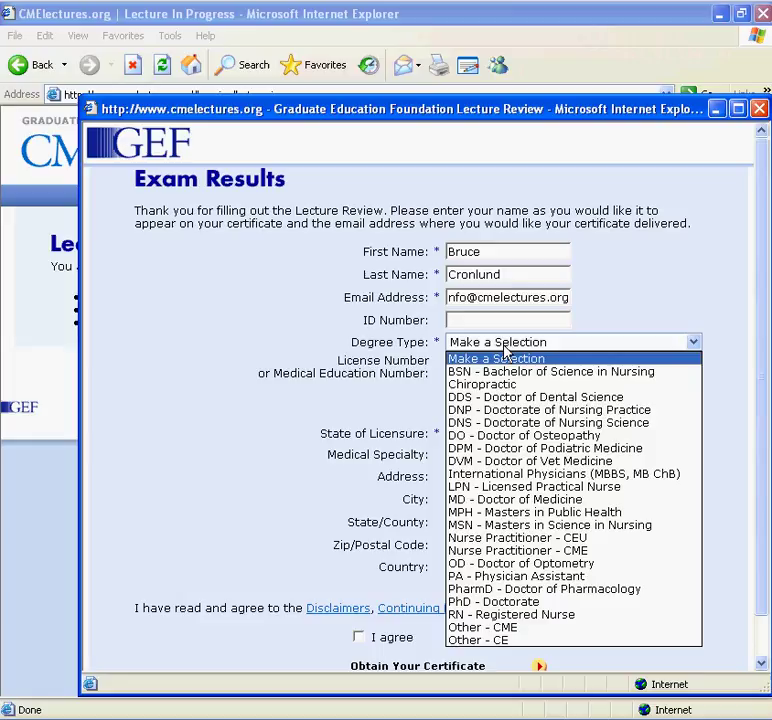
click(511, 500)
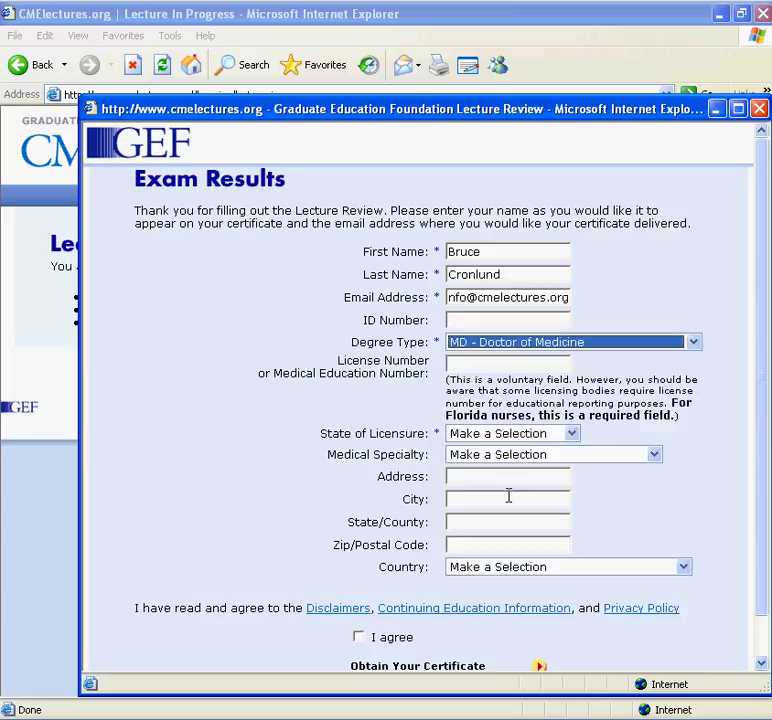
click(524, 438)
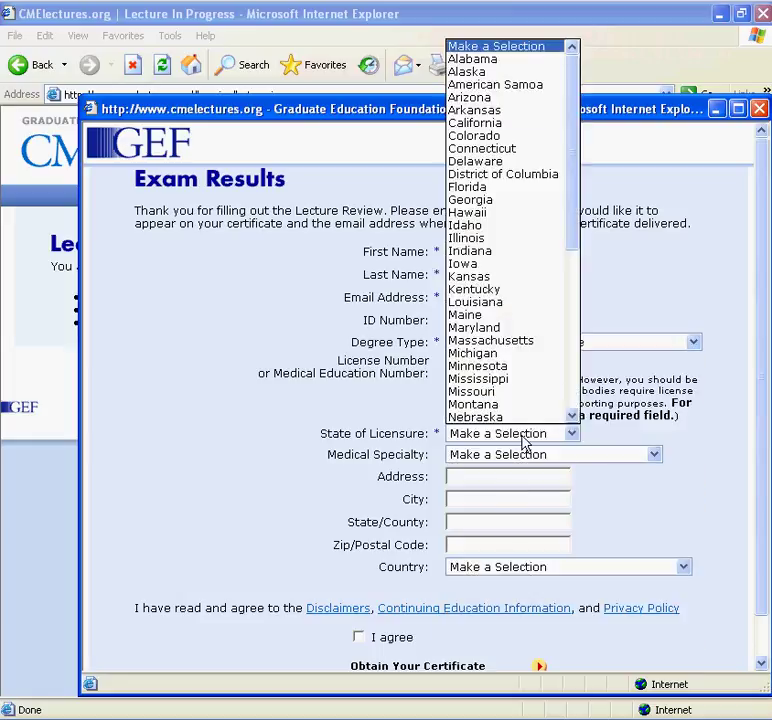
scroll(503, 300, down, 2)
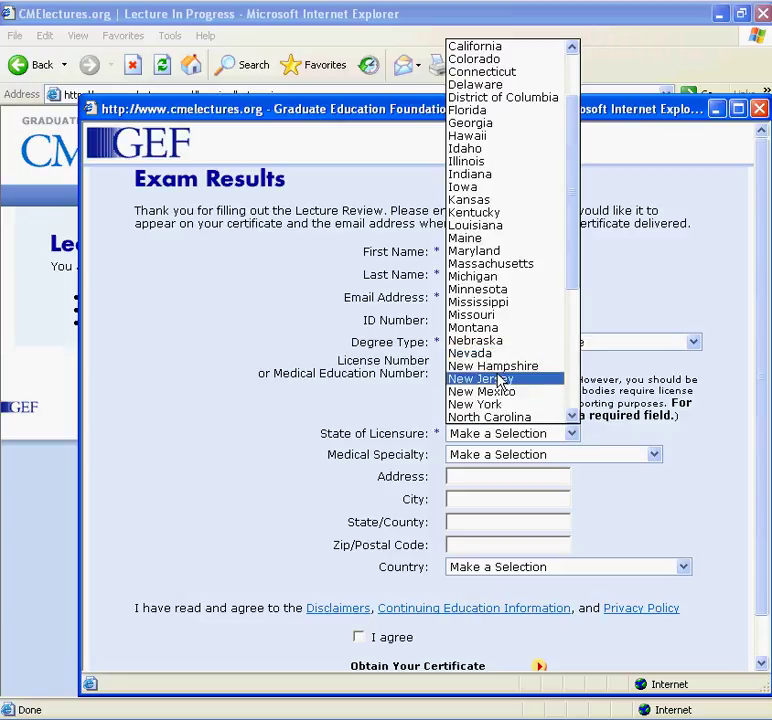
click(497, 379)
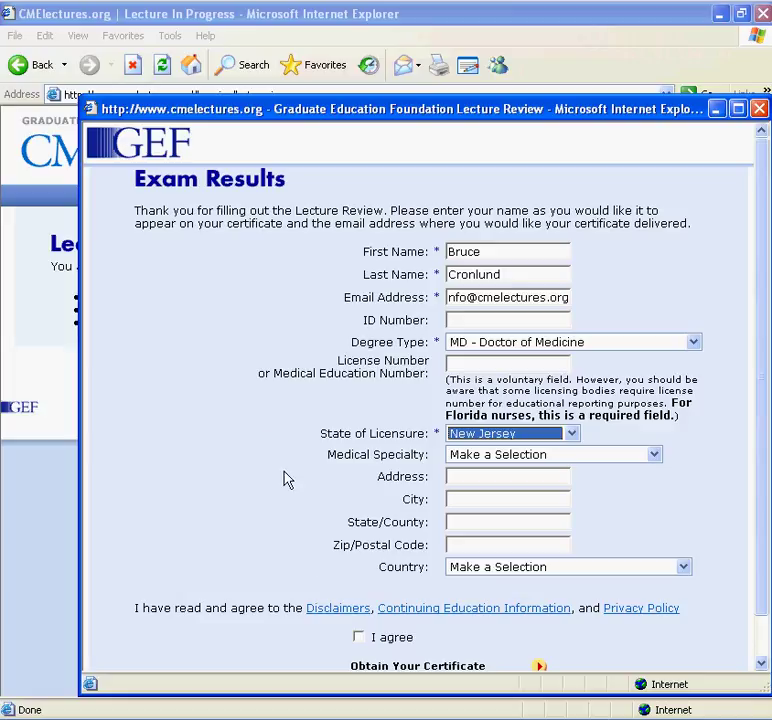
click(365, 639)
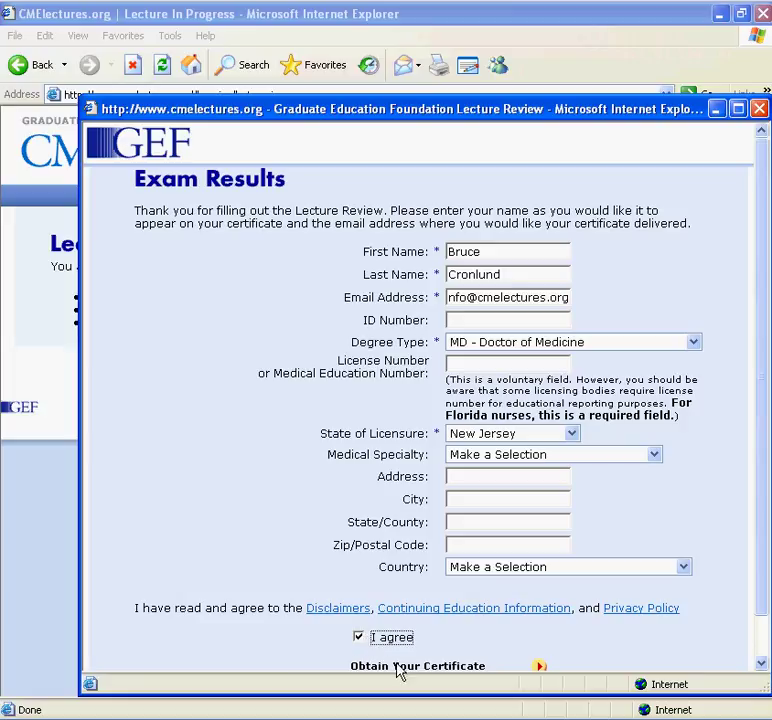
Step: Request the Certificate of Completion for Understanding Sickle Cell Disease with 1.5 AMA Category 1 credits
click(398, 669)
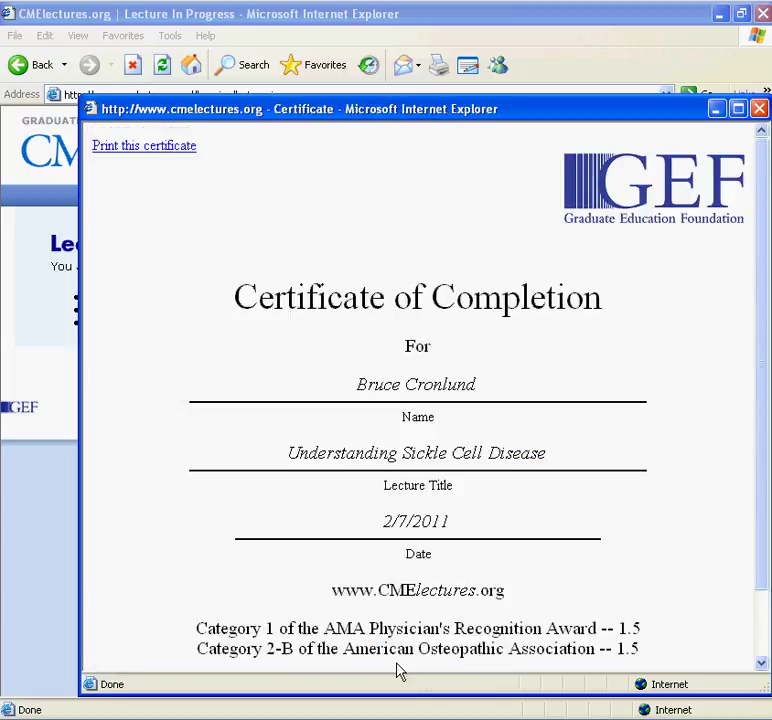